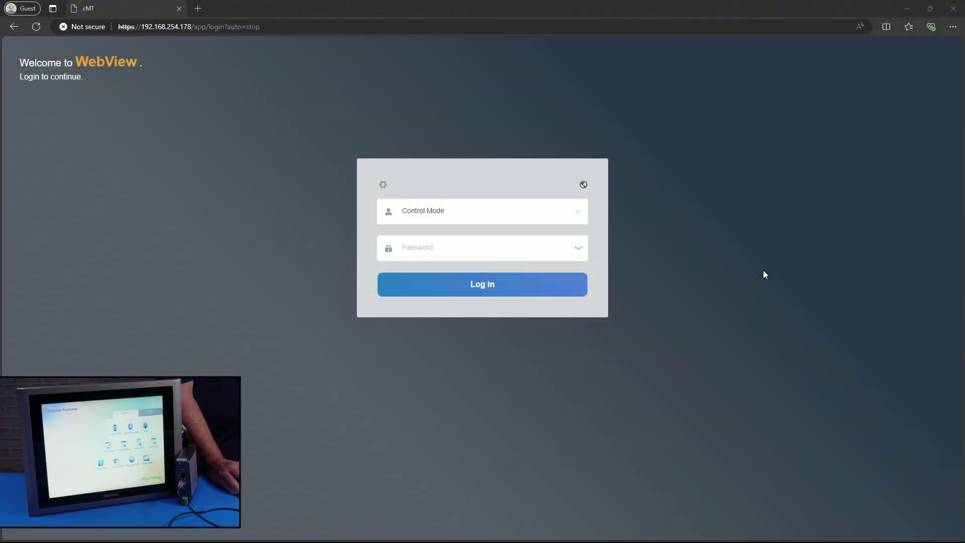
Log in to the HMI in Control Mode by entering the login password.
click(491, 256)
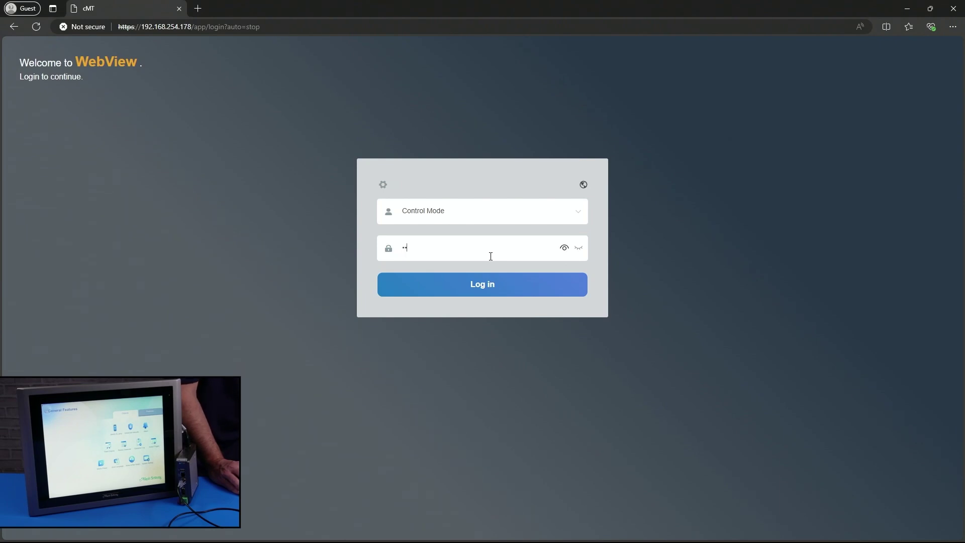
click(491, 287)
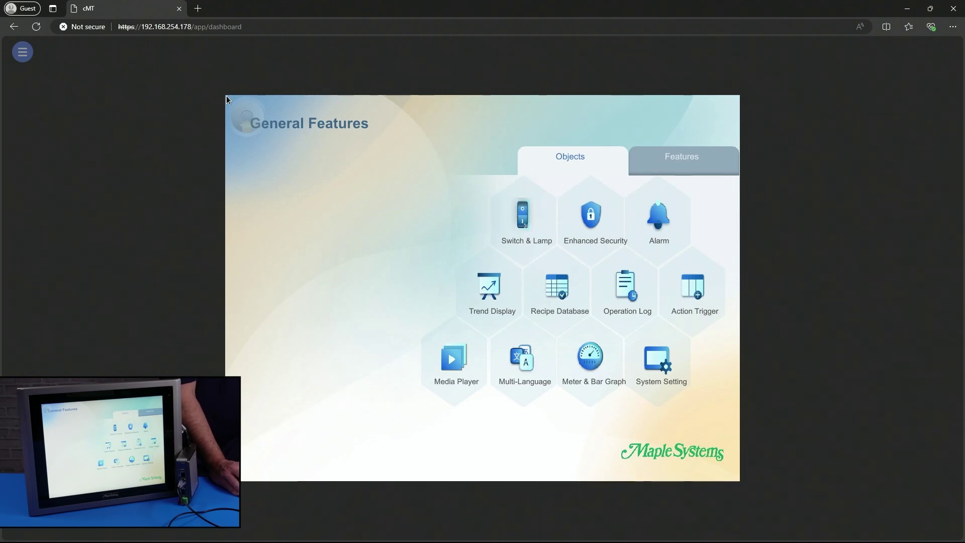
On the Switch & Lamp screen, toggle the bit with Turn On, Turn Off and Momentary.
click(526, 227)
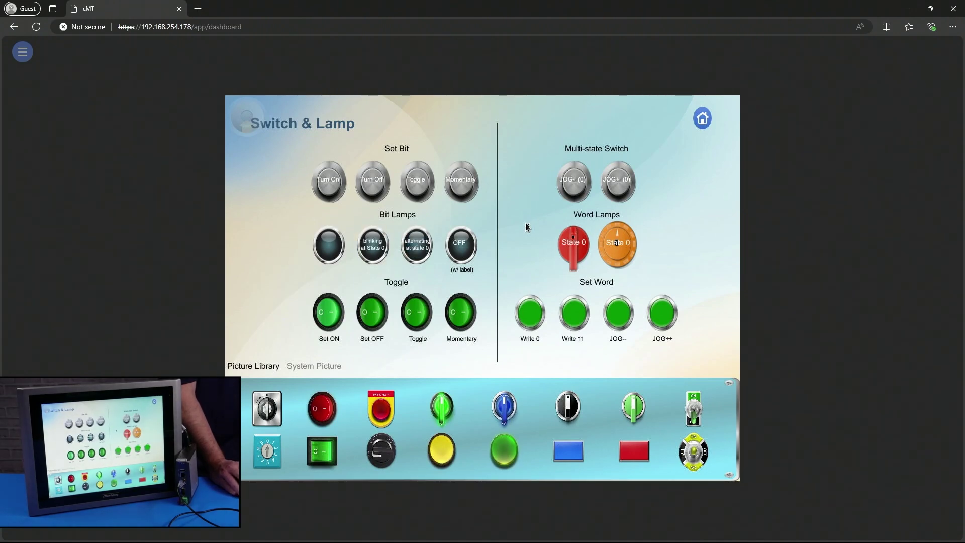
click(325, 181)
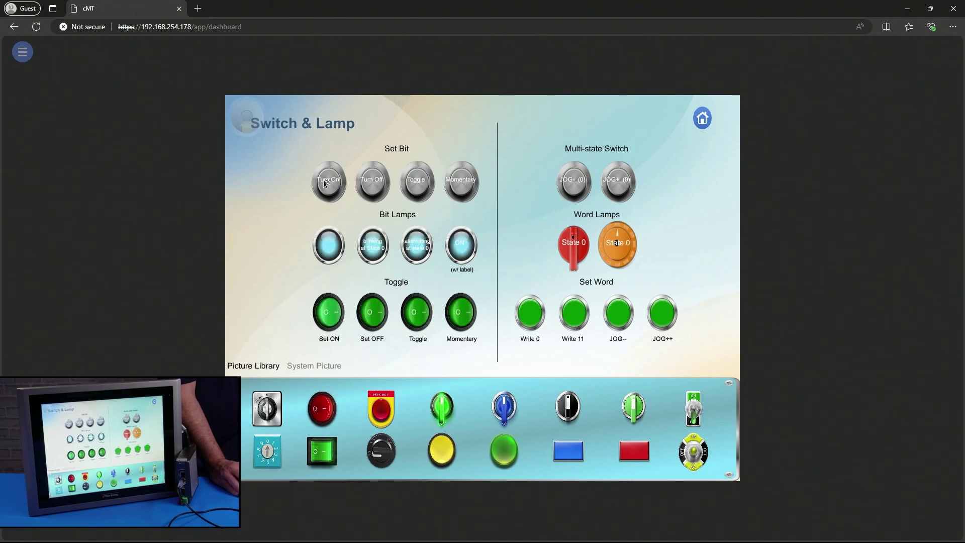
click(373, 183)
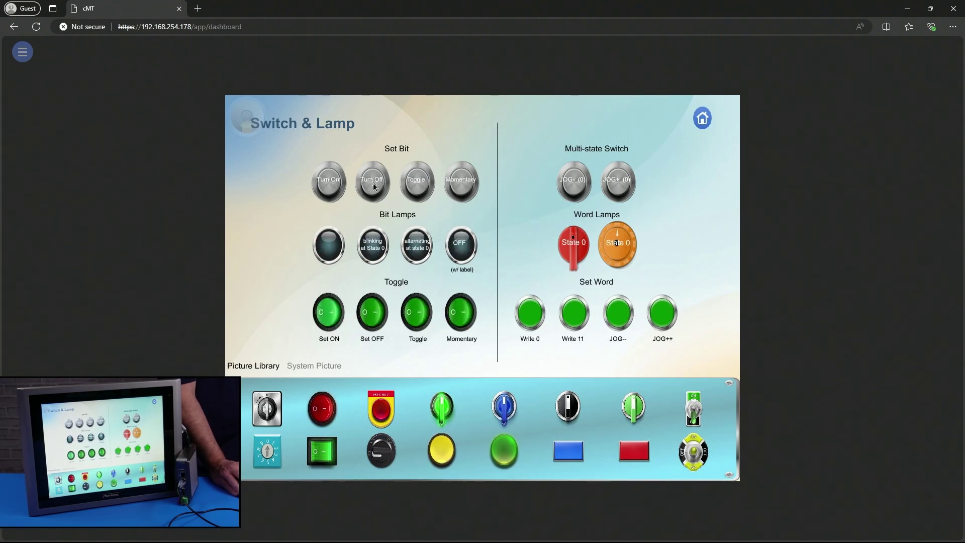
click(458, 187)
Jog the word lamps up to State 3, flip the picture-library switch OFF, and return home.
click(621, 187)
click(621, 187)
click(621, 186)
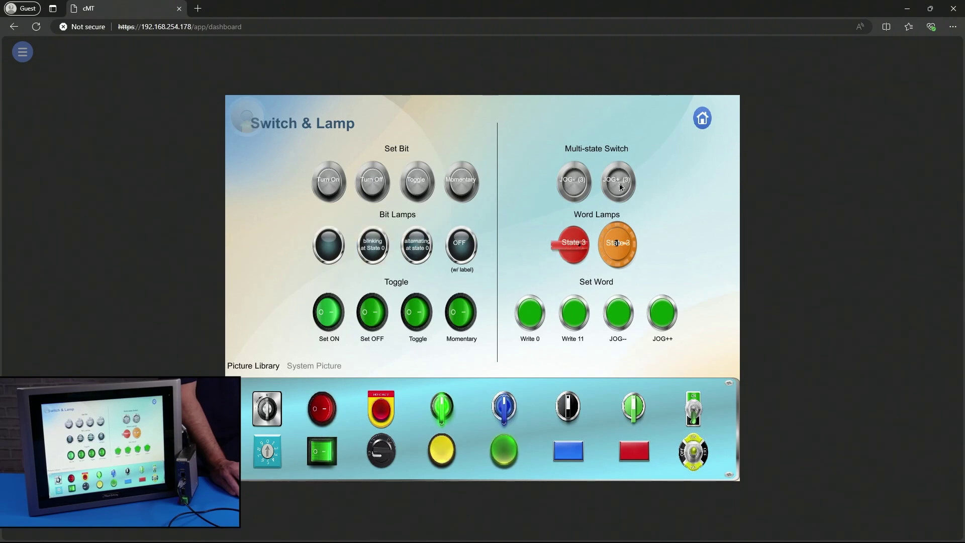
click(687, 411)
click(699, 122)
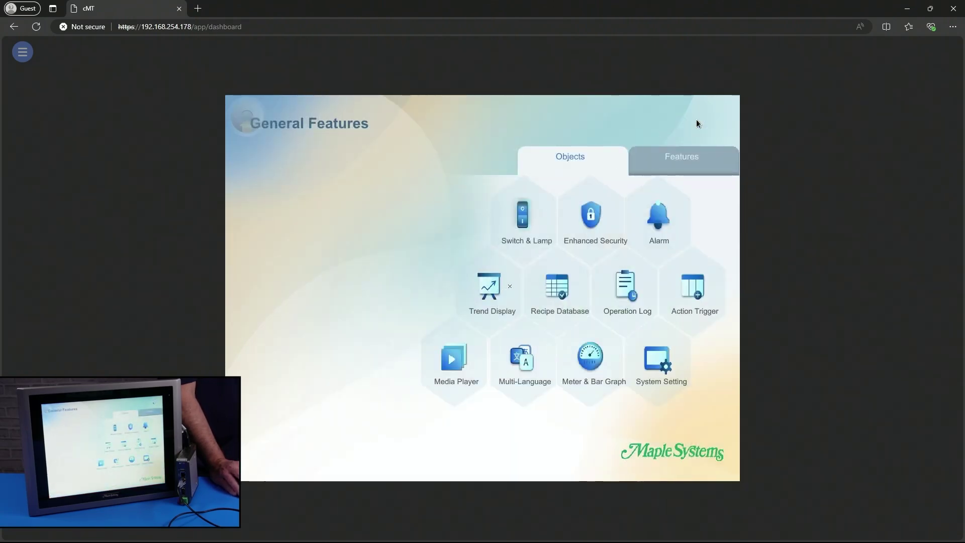
View the Trend Display demo page, then go to the Recipe Database page.
click(509, 288)
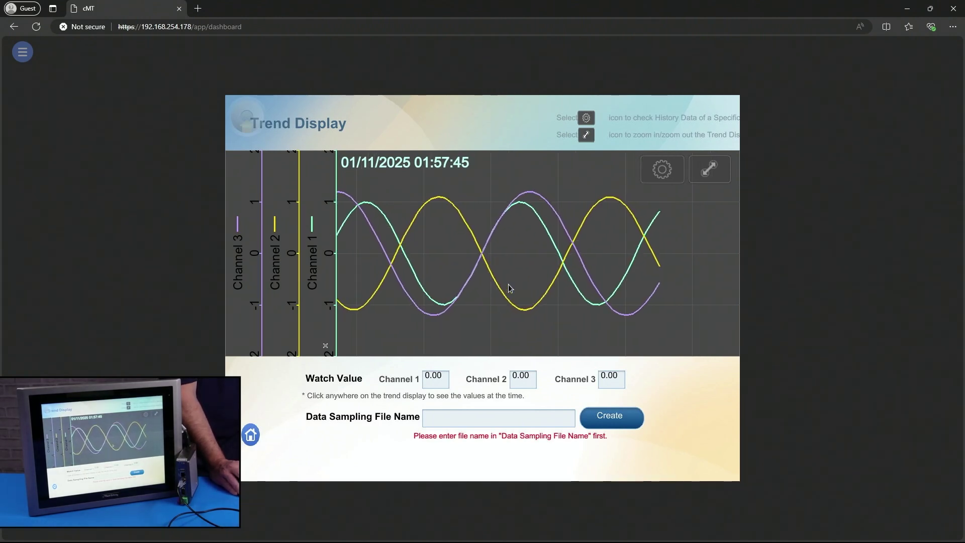
click(254, 435)
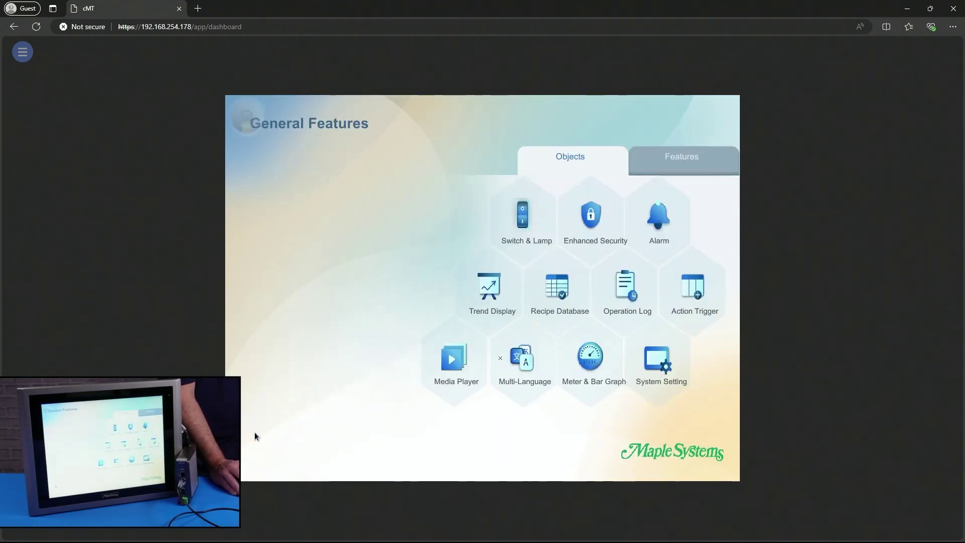
click(560, 296)
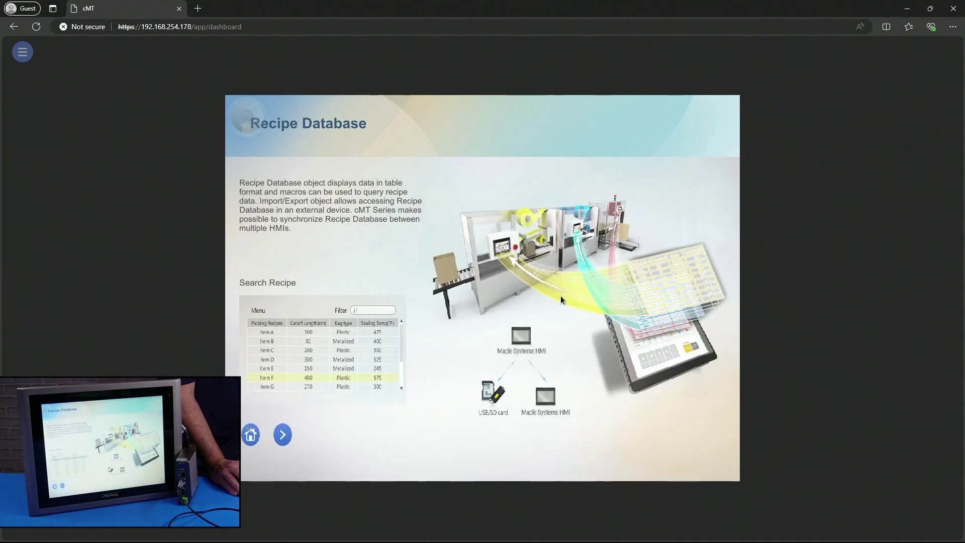
Browse the recipe drink menu and cart page, then open the HMI's Setting Information page.
click(280, 439)
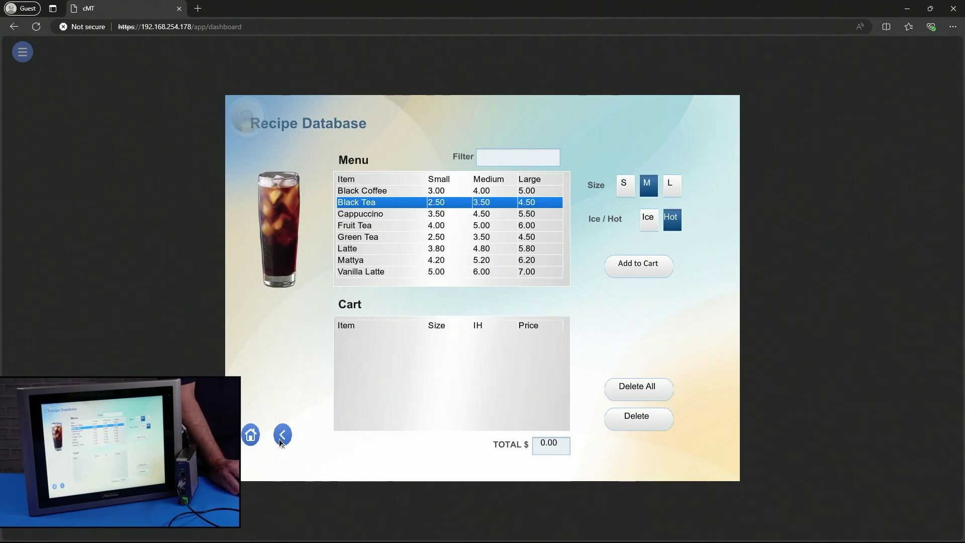
click(282, 436)
click(281, 436)
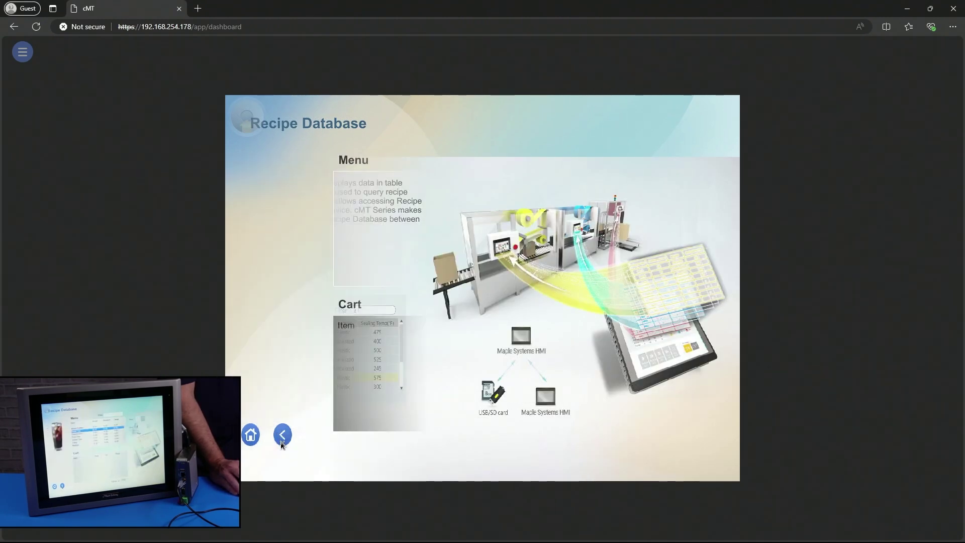
click(254, 439)
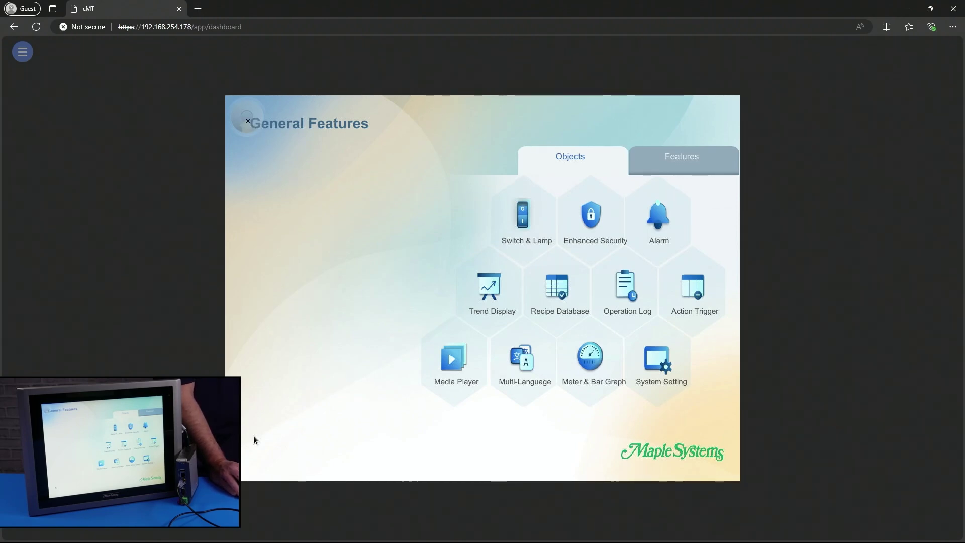
click(247, 121)
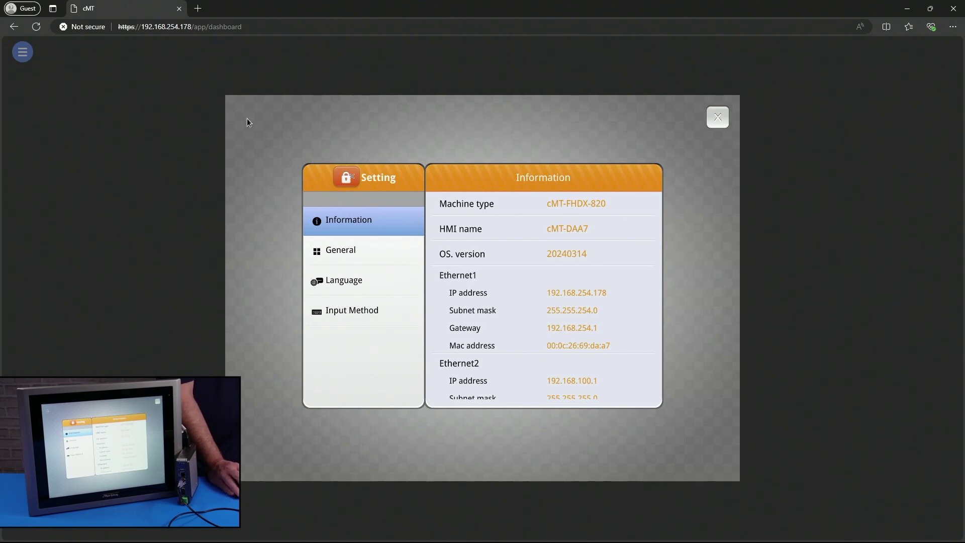
Unlock System setting mode by entering the system password on the on-screen keyboard.
click(348, 177)
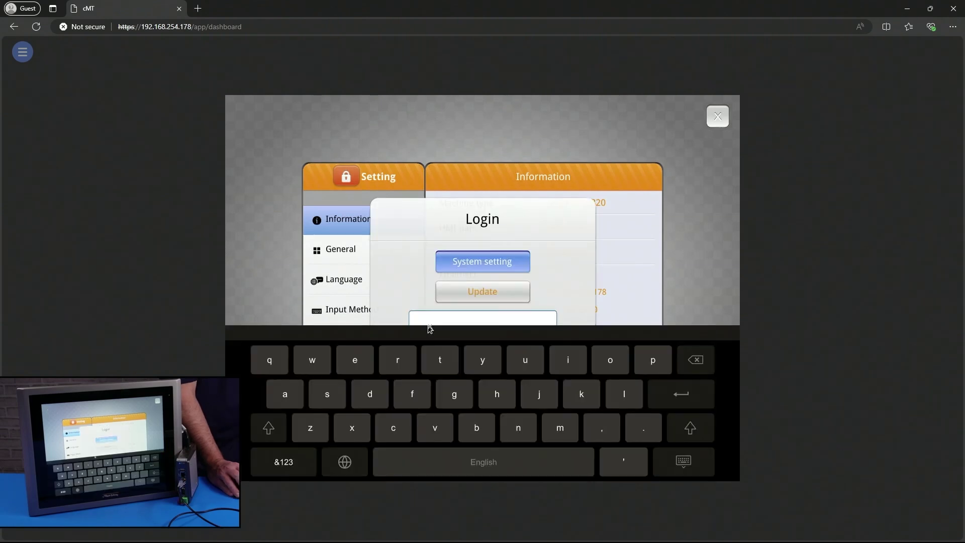
text(111111)
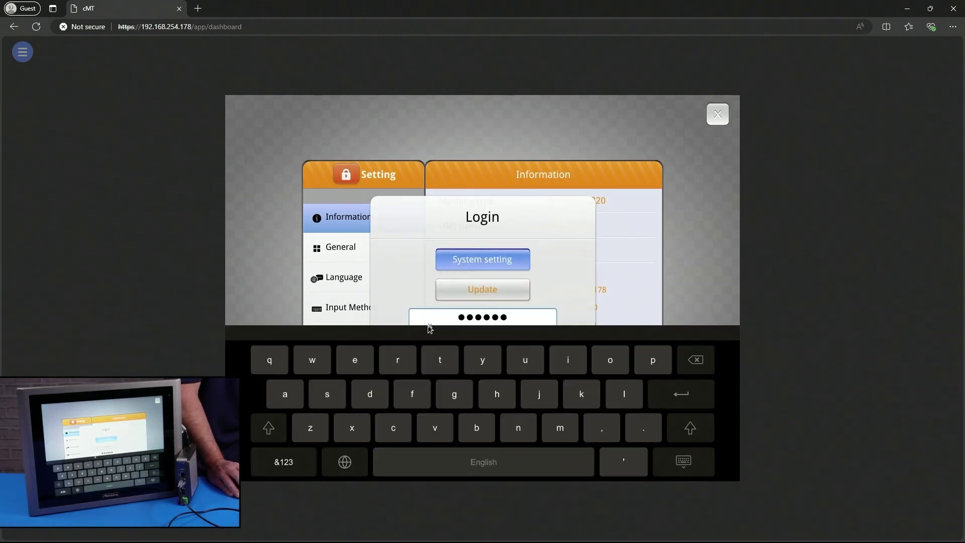
key(Return)
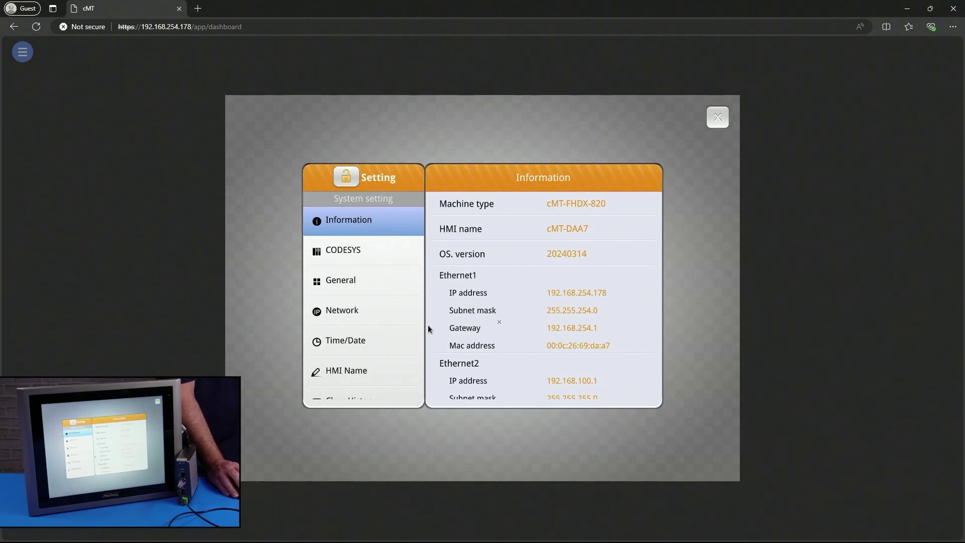
Look over the CODESYS activation settings, then return to the General settings.
drag(499, 298, 484, 378)
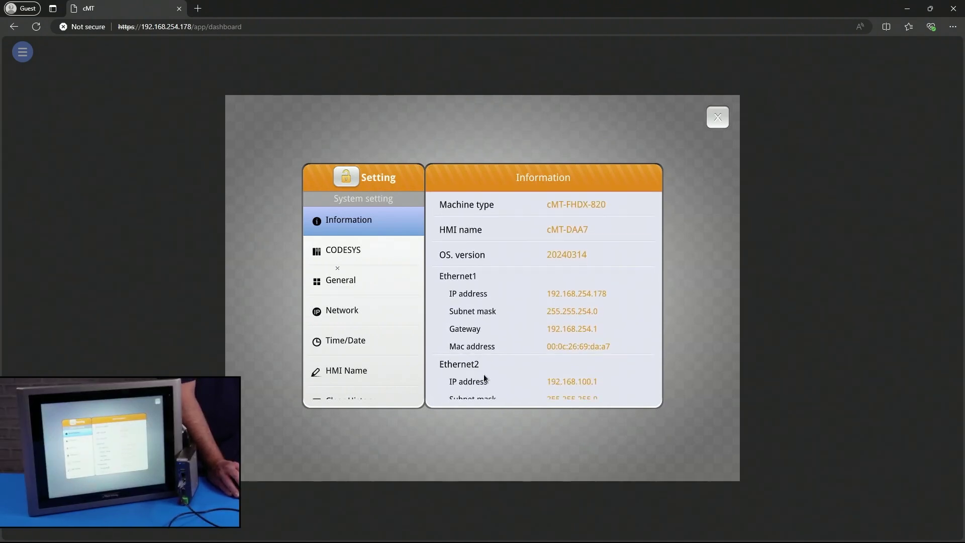
click(350, 252)
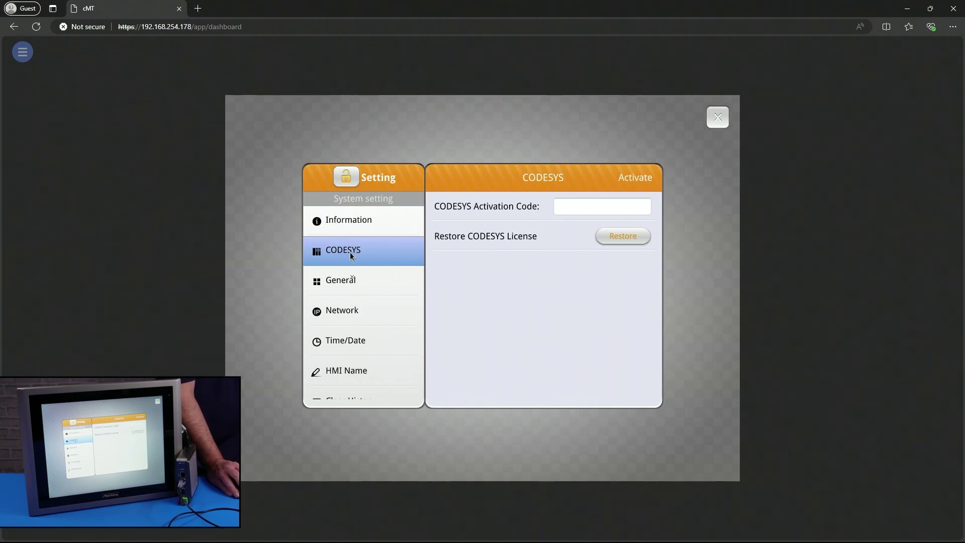
click(353, 283)
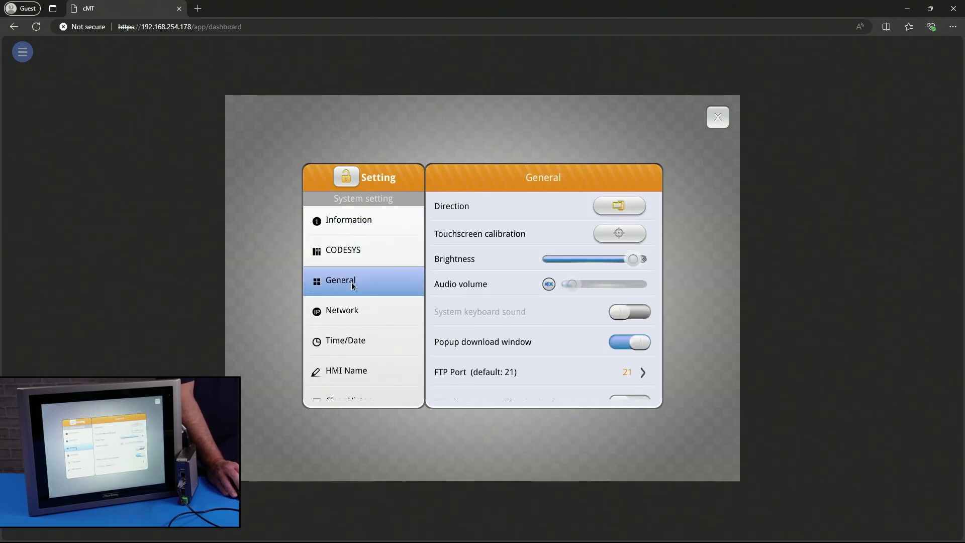
Set screen brightness nearly to maximum and view the Network settings page.
drag(634, 258, 546, 254)
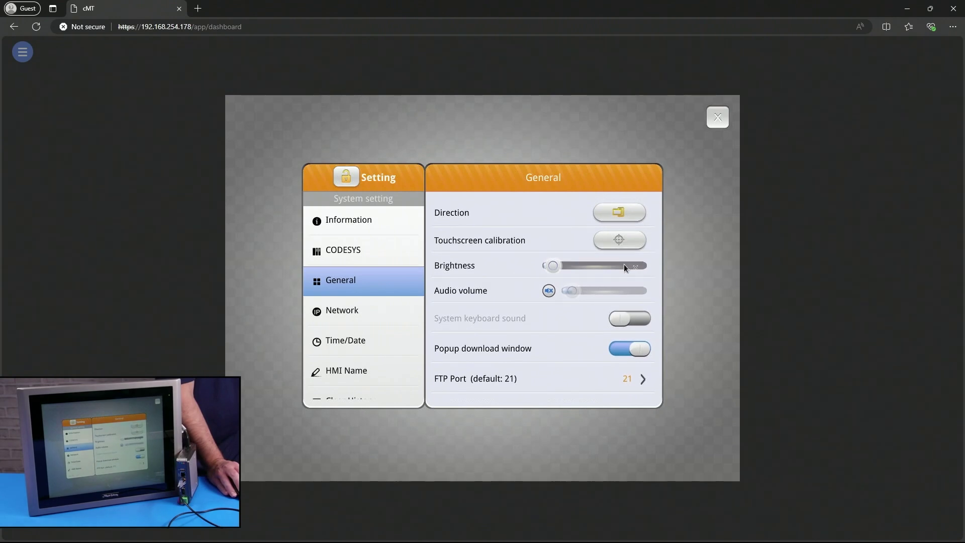
drag(552, 259, 659, 264)
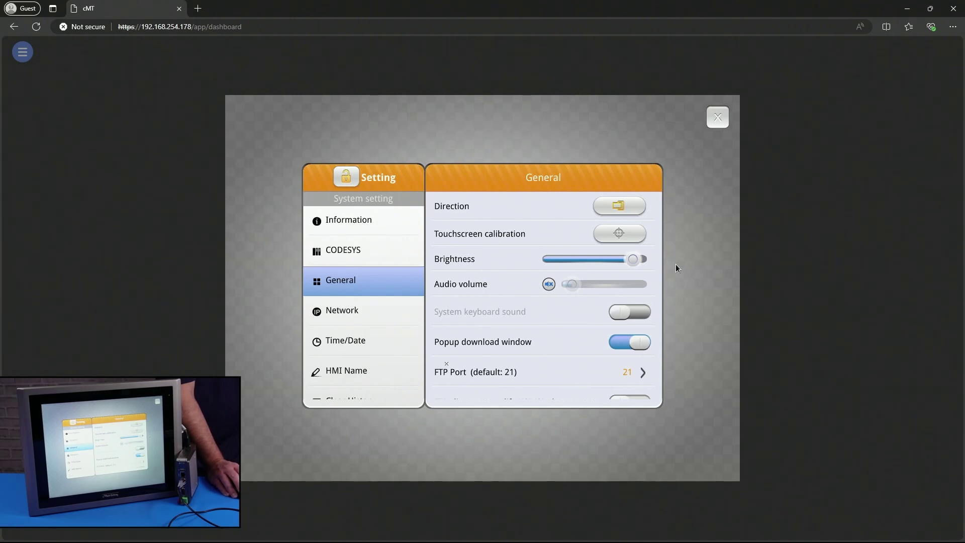
click(374, 314)
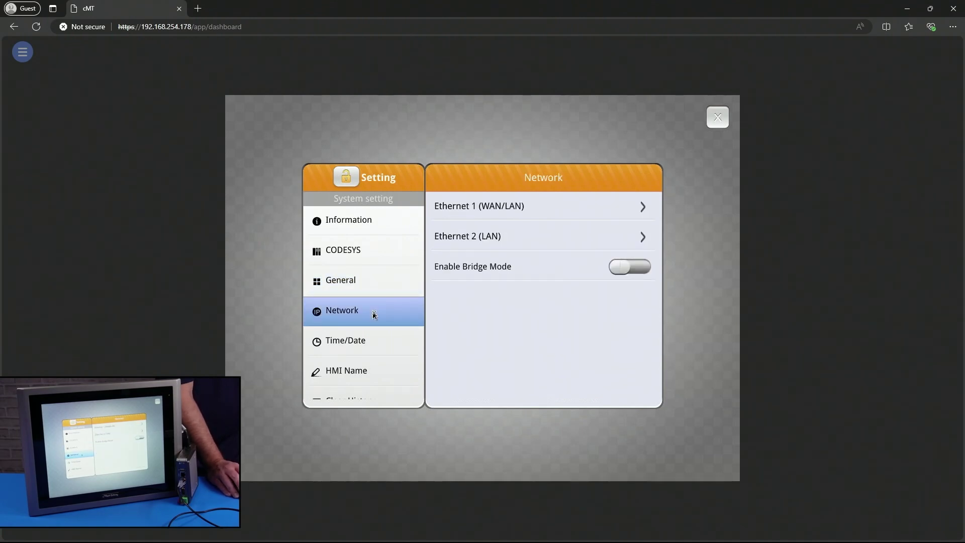
Review the Time/Date, HMI Name, Clear History and Project Management settings pages.
click(367, 337)
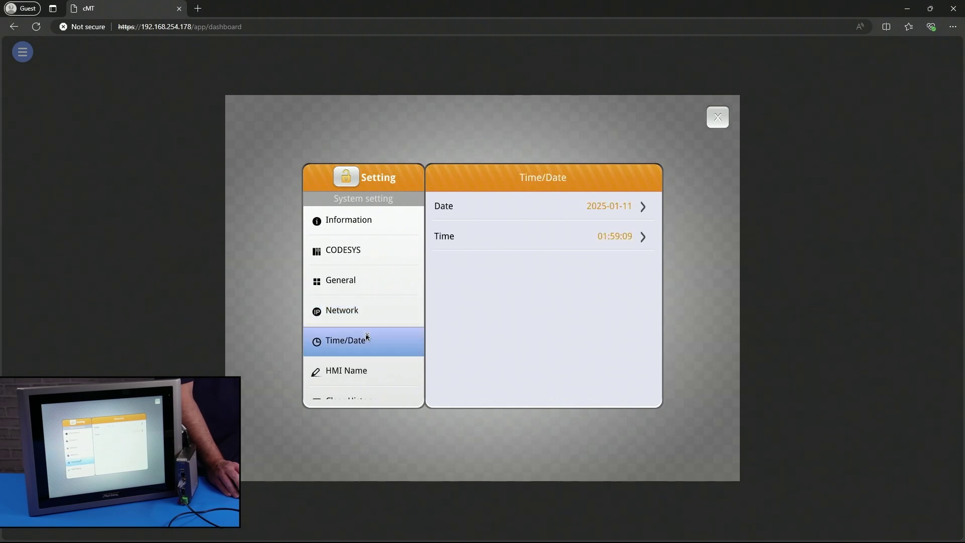
click(361, 378)
drag(360, 379, 362, 172)
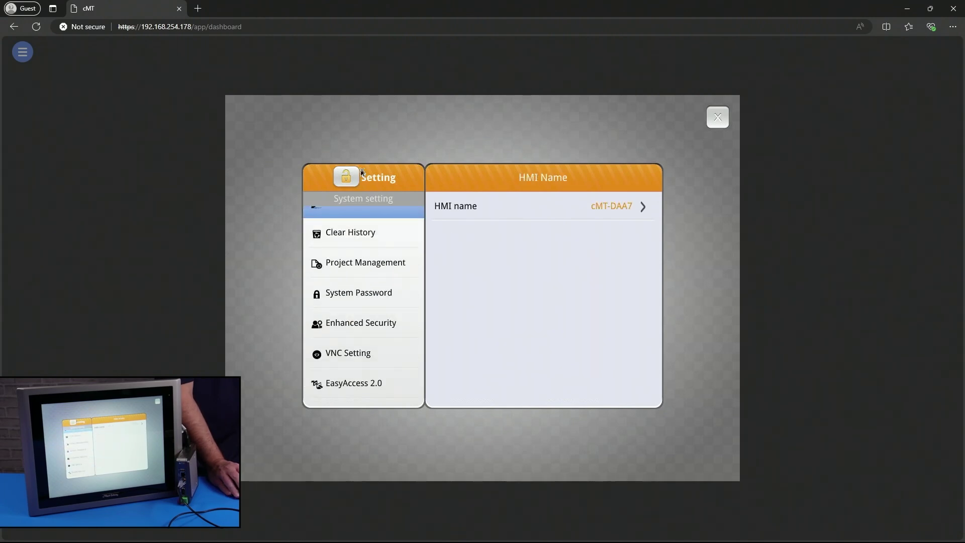
click(353, 232)
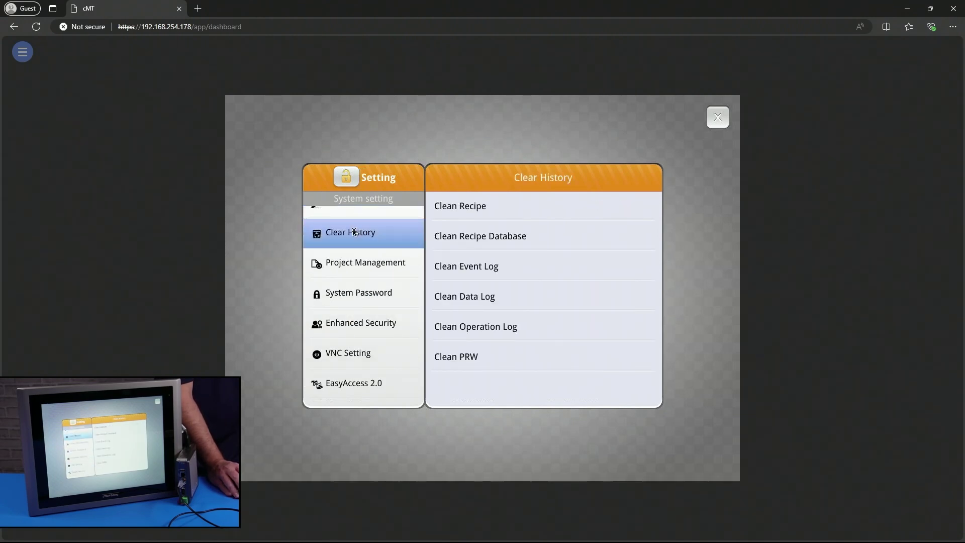
click(351, 269)
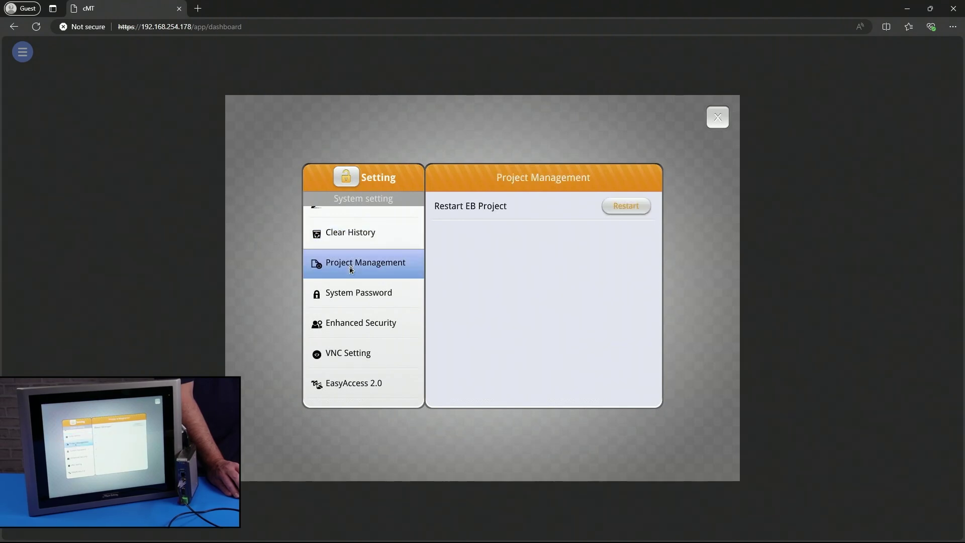
Review System Password, Enhanced Security, VNC Setting, EasyAccess 2.0 and Reset options pages.
click(352, 301)
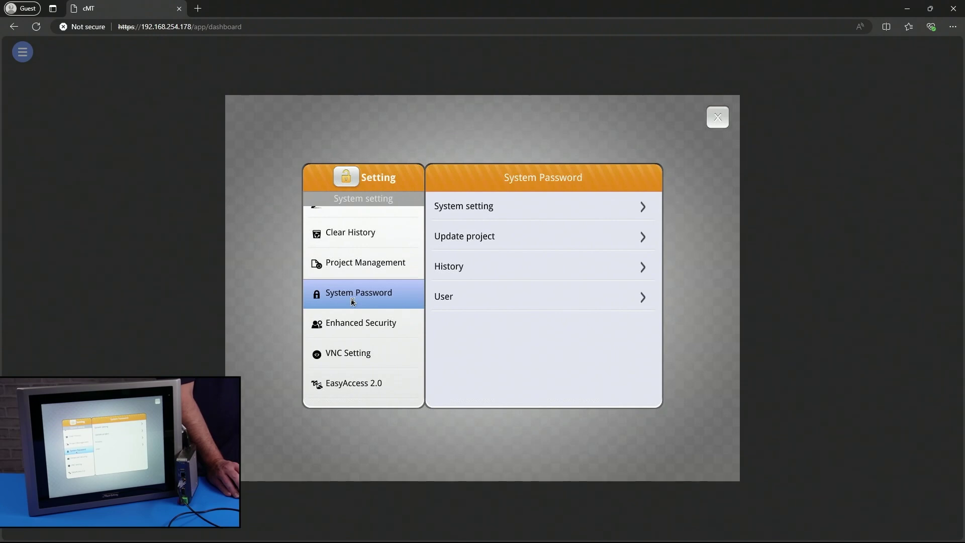
click(354, 326)
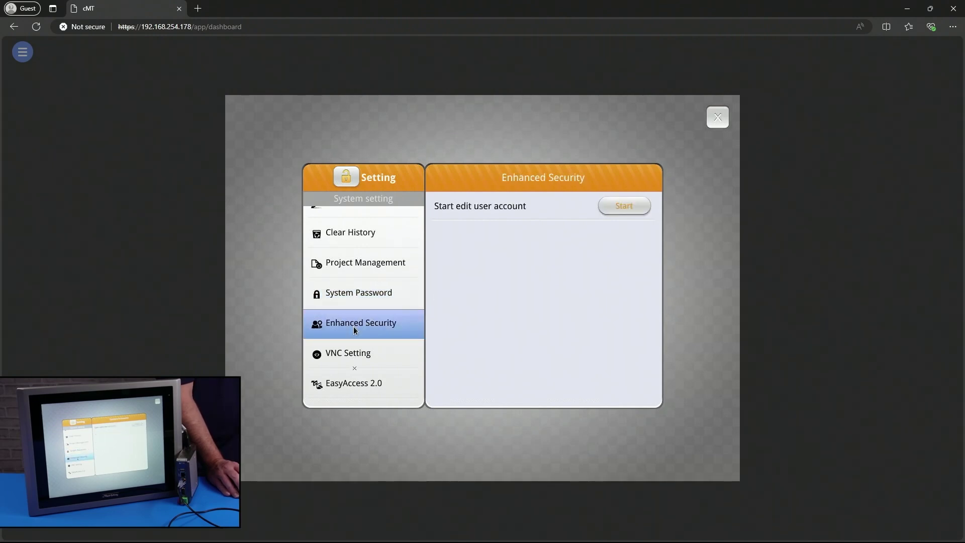
click(354, 359)
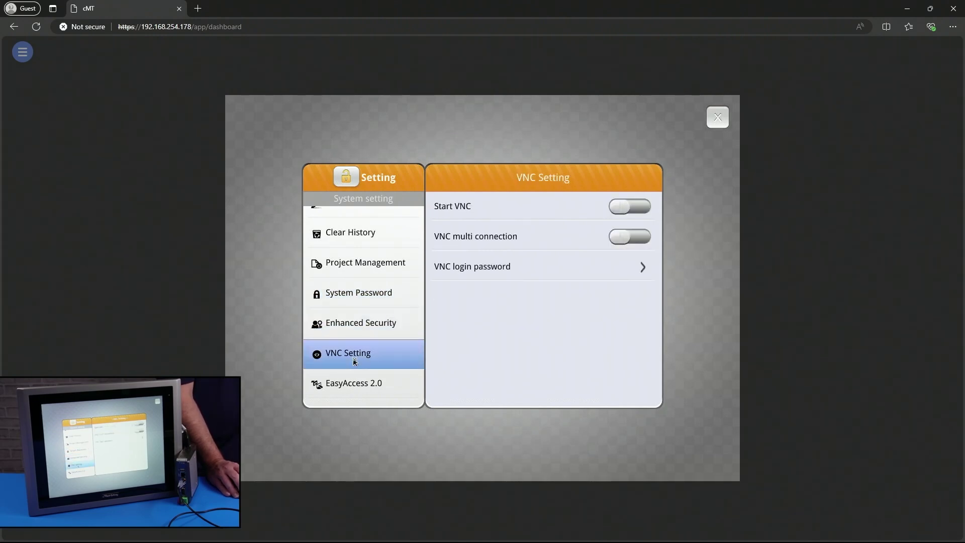
click(365, 384)
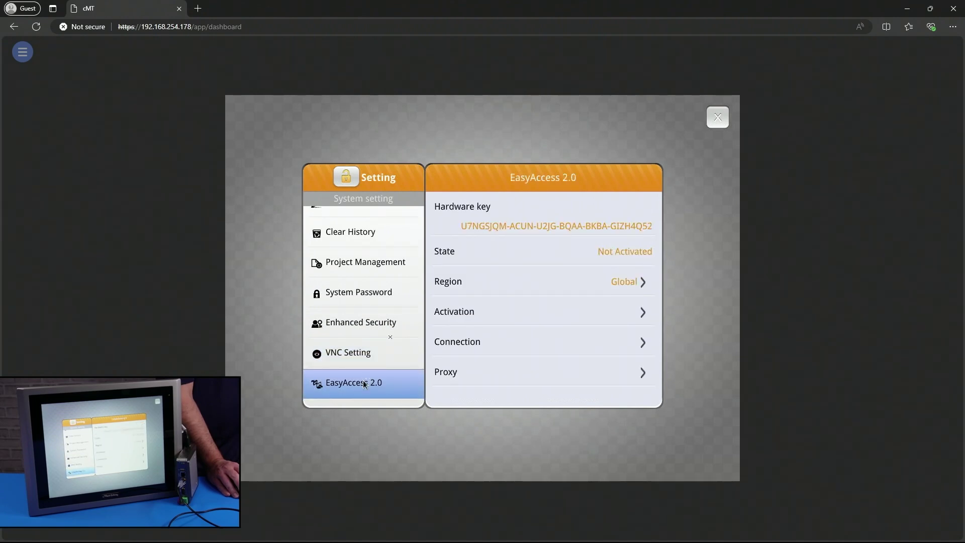
scroll(365, 384, down, 5)
click(340, 384)
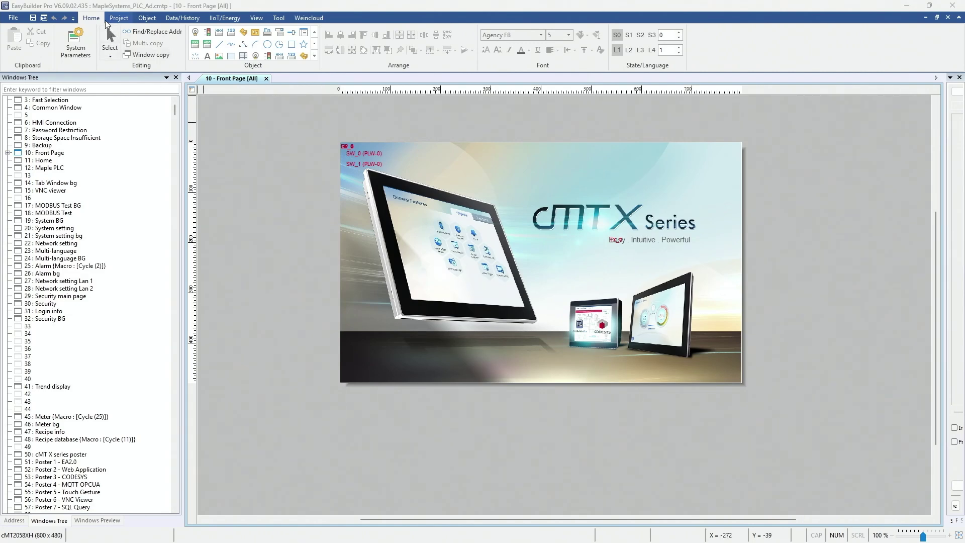
In System Parameters, browse the manufacturer list for a new device's type.
click(82, 36)
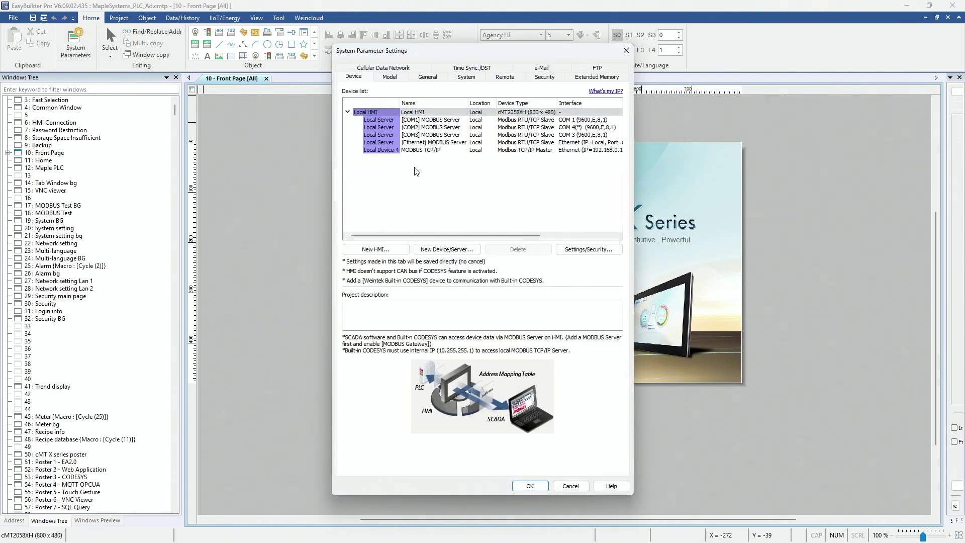
click(437, 250)
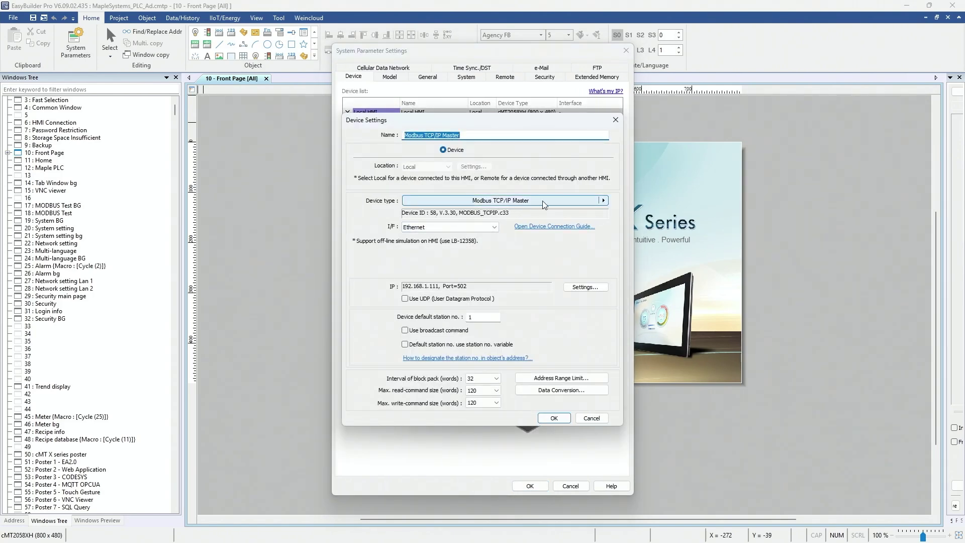
click(555, 201)
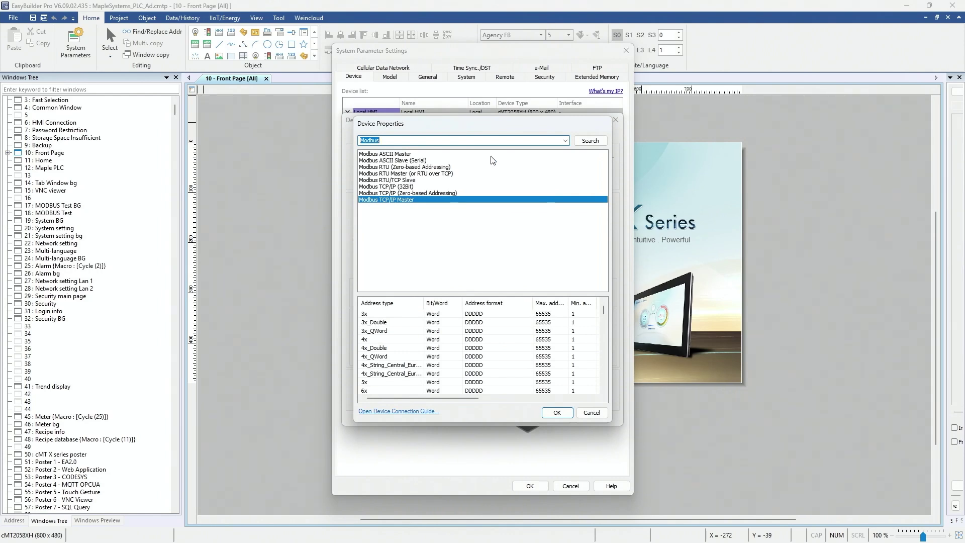
click(566, 141)
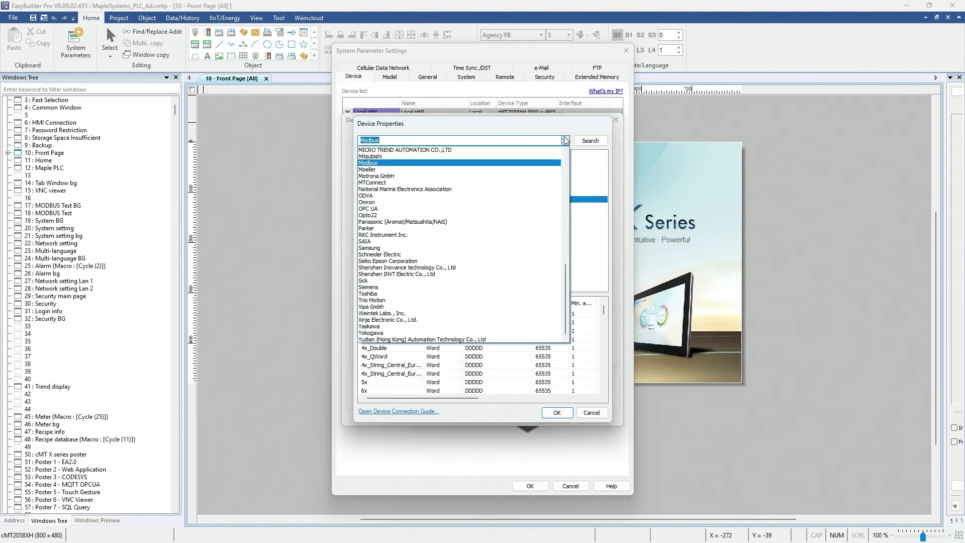
scroll(439, 344, up, 2)
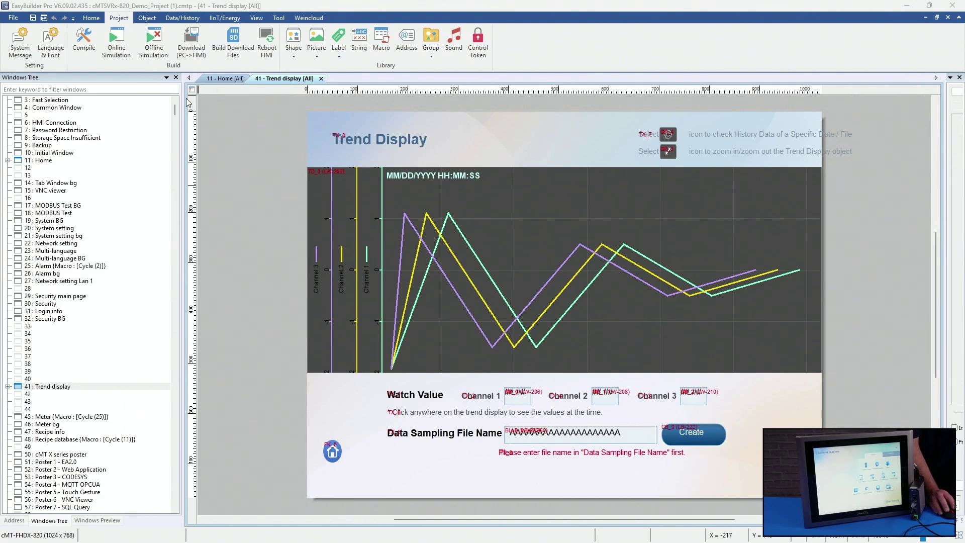
Download the project to HMI 192.168.254.178 with Runtime checked.
click(191, 40)
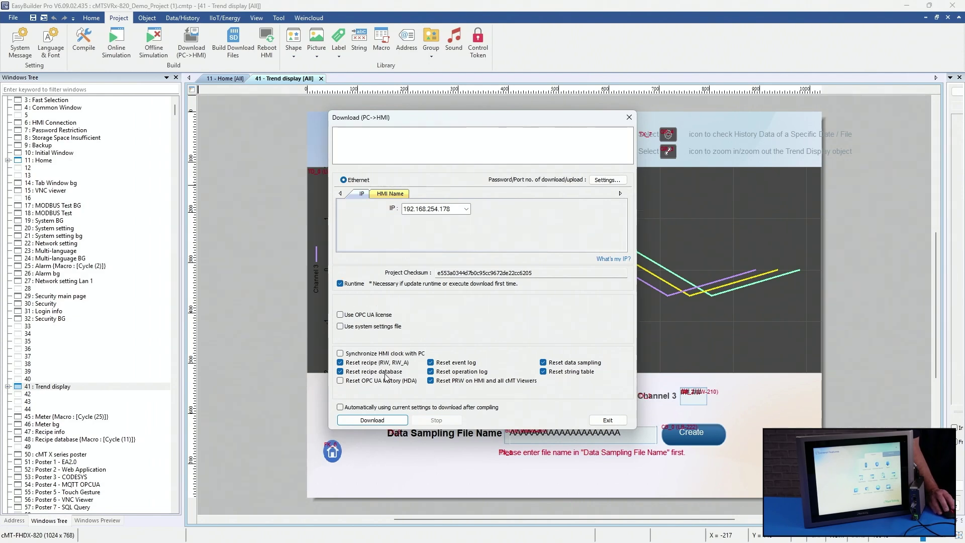
click(390, 420)
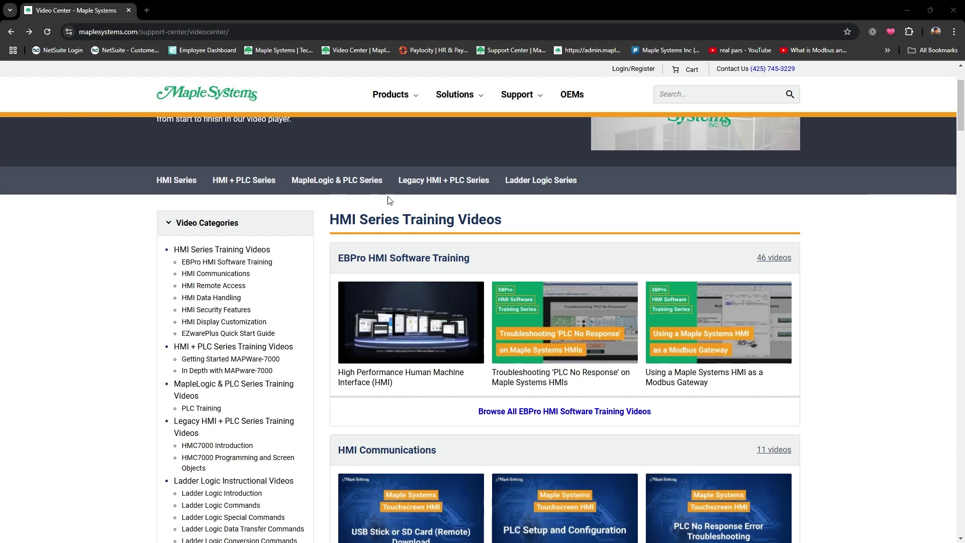
Show the Support resources list over the Video Center's HMI Series Training Videos.
mouse_move(524, 95)
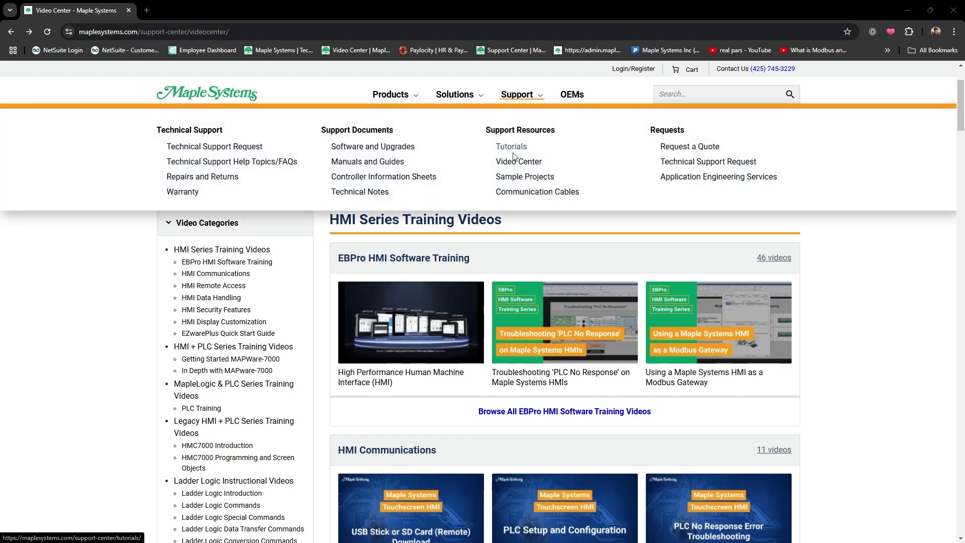